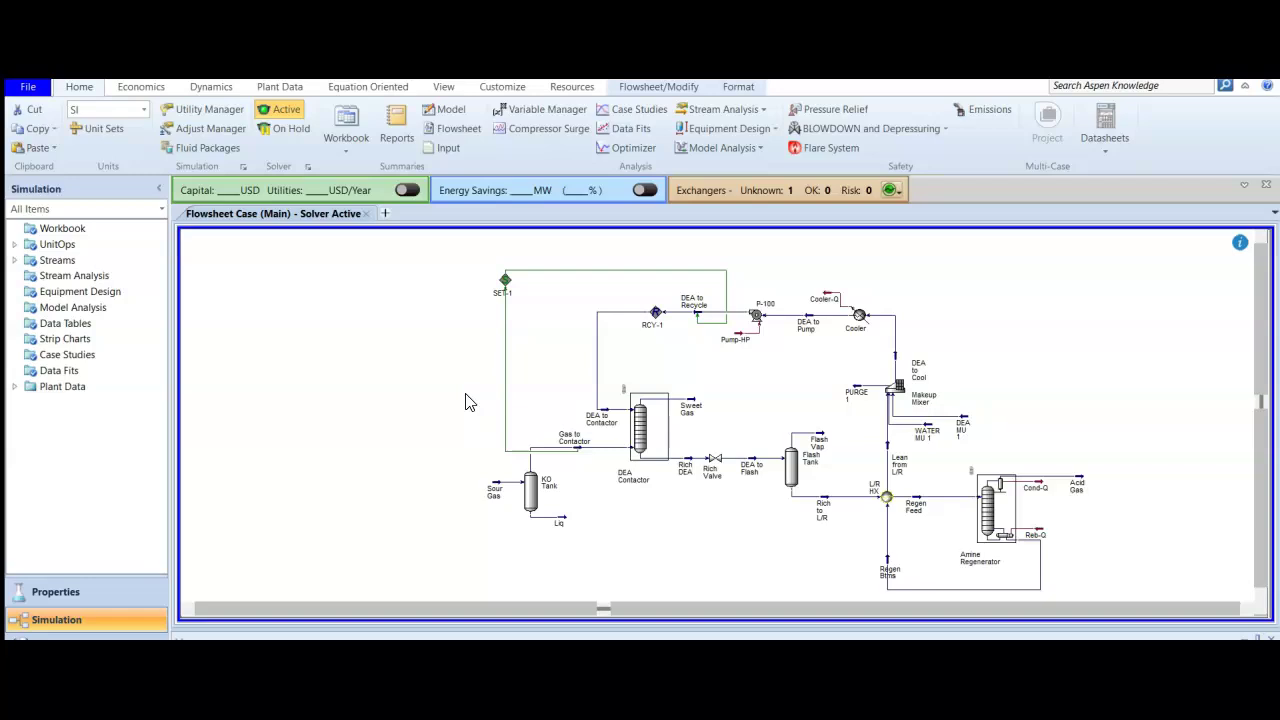
Switch to the Properties environment and open Component List - 1 to view its components
left_click(90, 606)
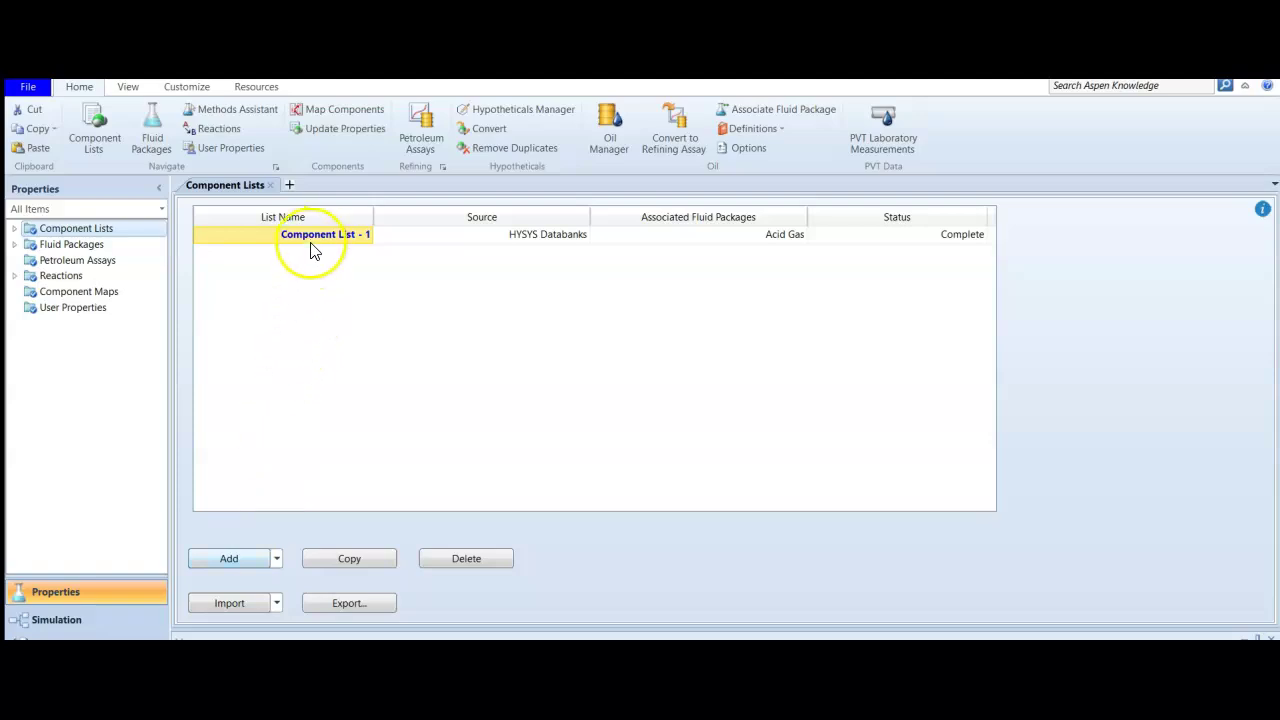
left_click(523, 237)
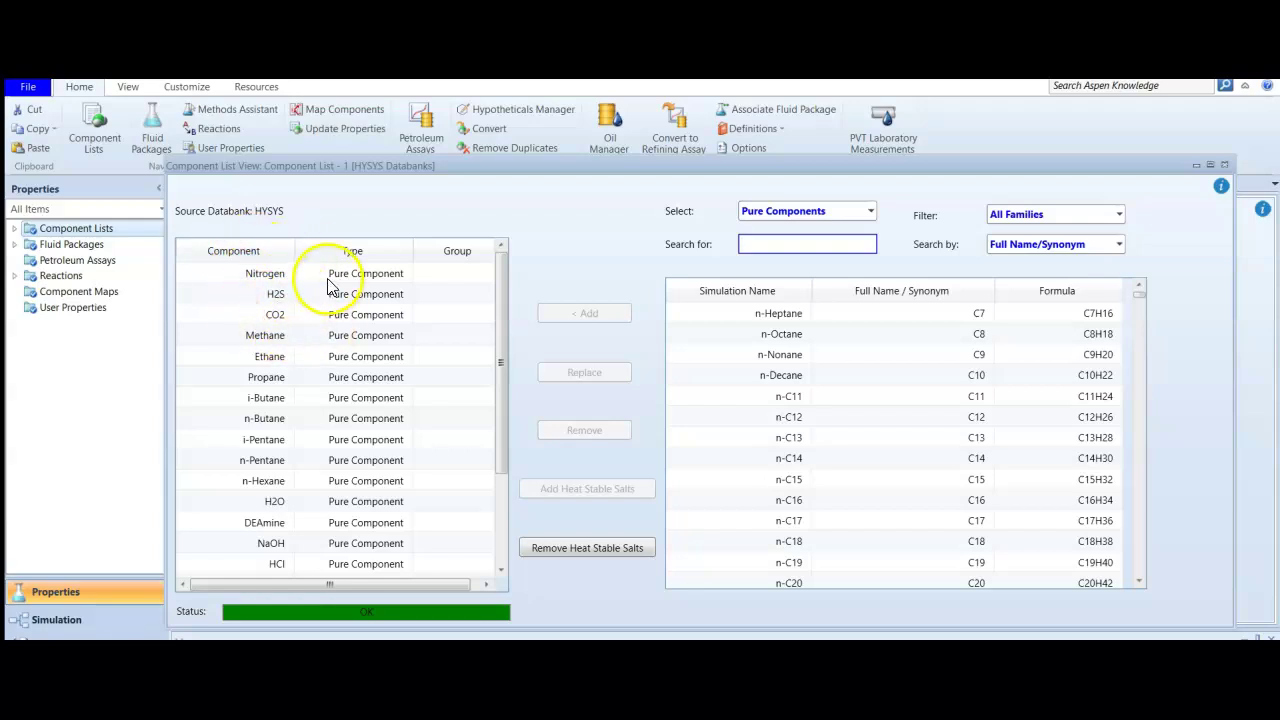
Inspect the H2O and DEAmine entries in Component List - 1, then open the Fluid Packages list
left_click(275, 505)
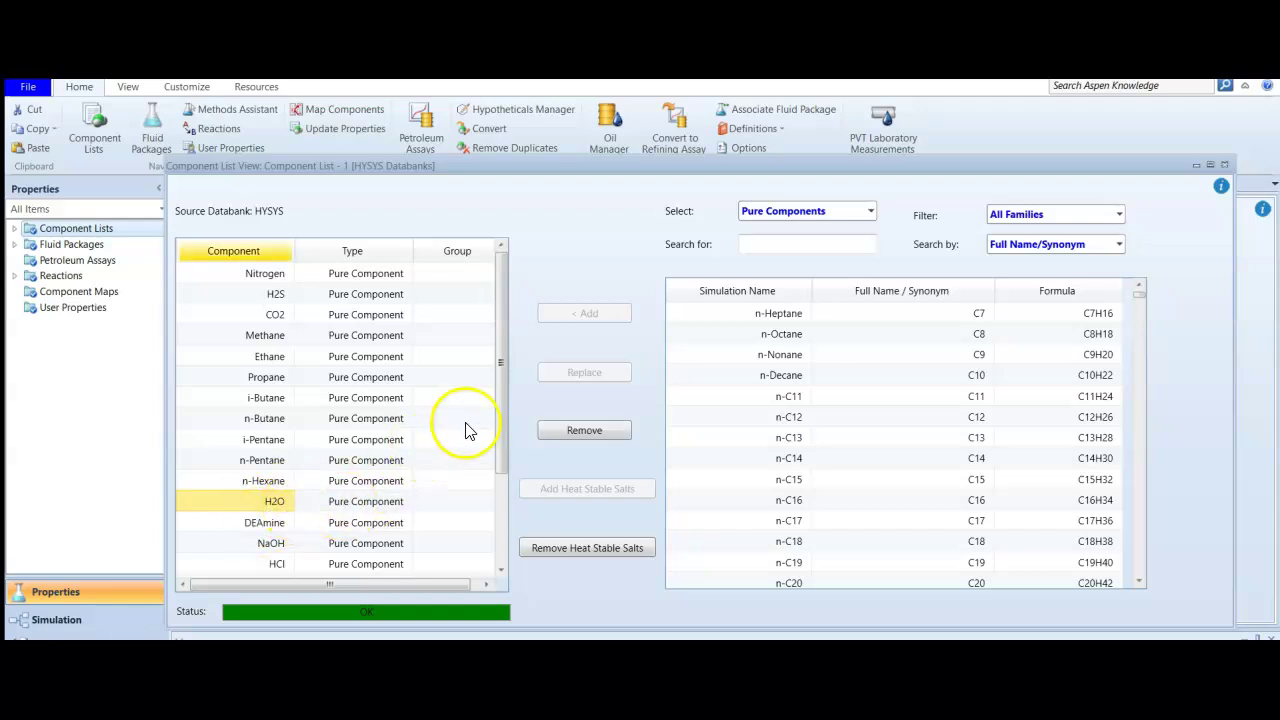
left_click_drag(502, 400, 497, 492)
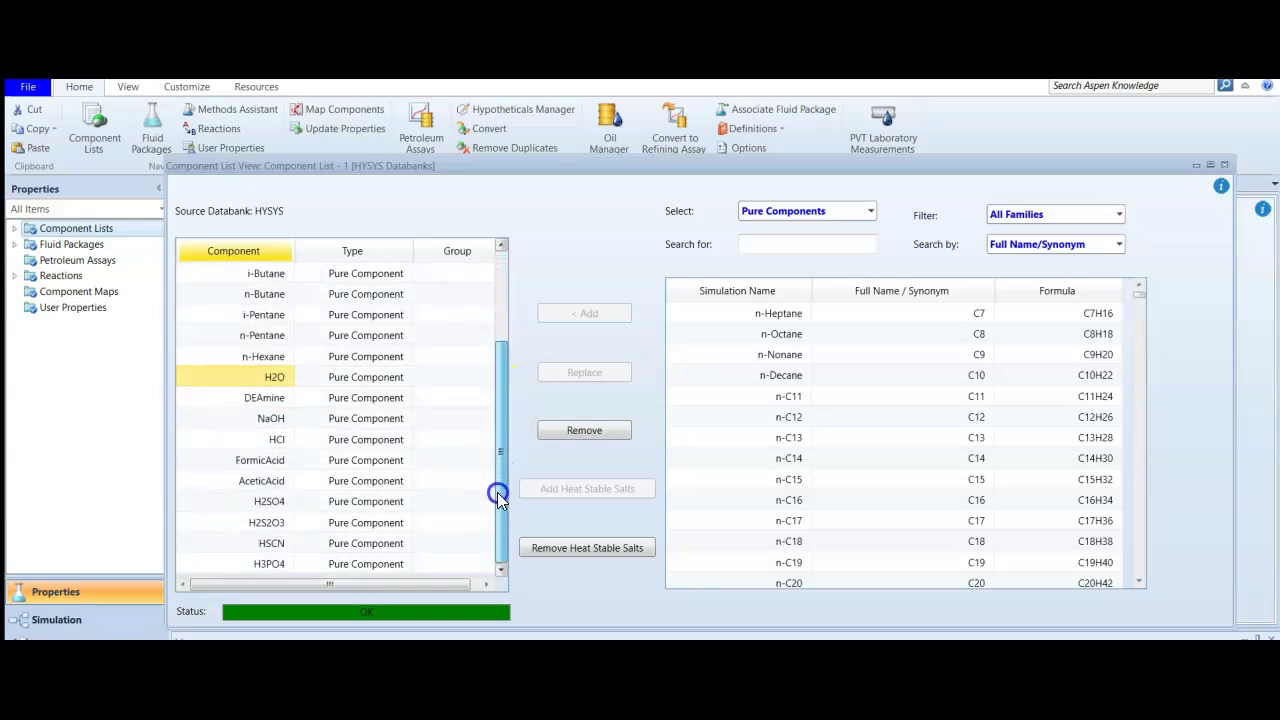
left_click(275, 399)
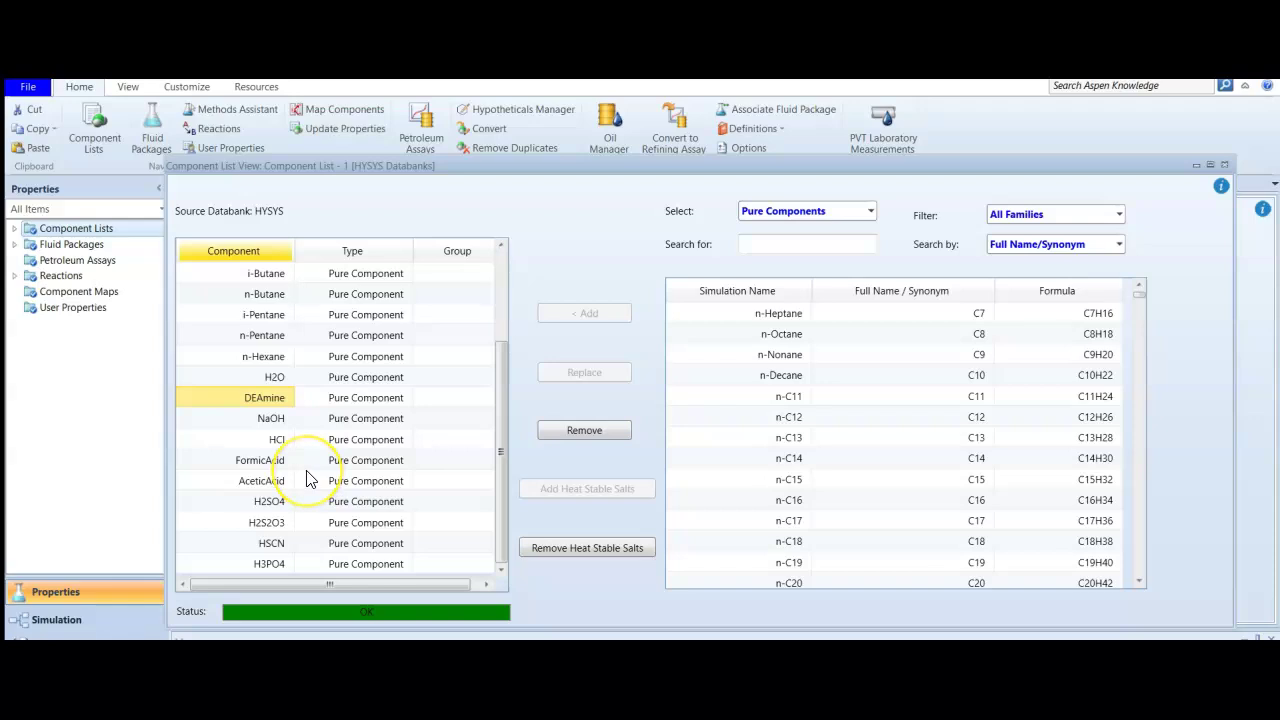
left_click(107, 247)
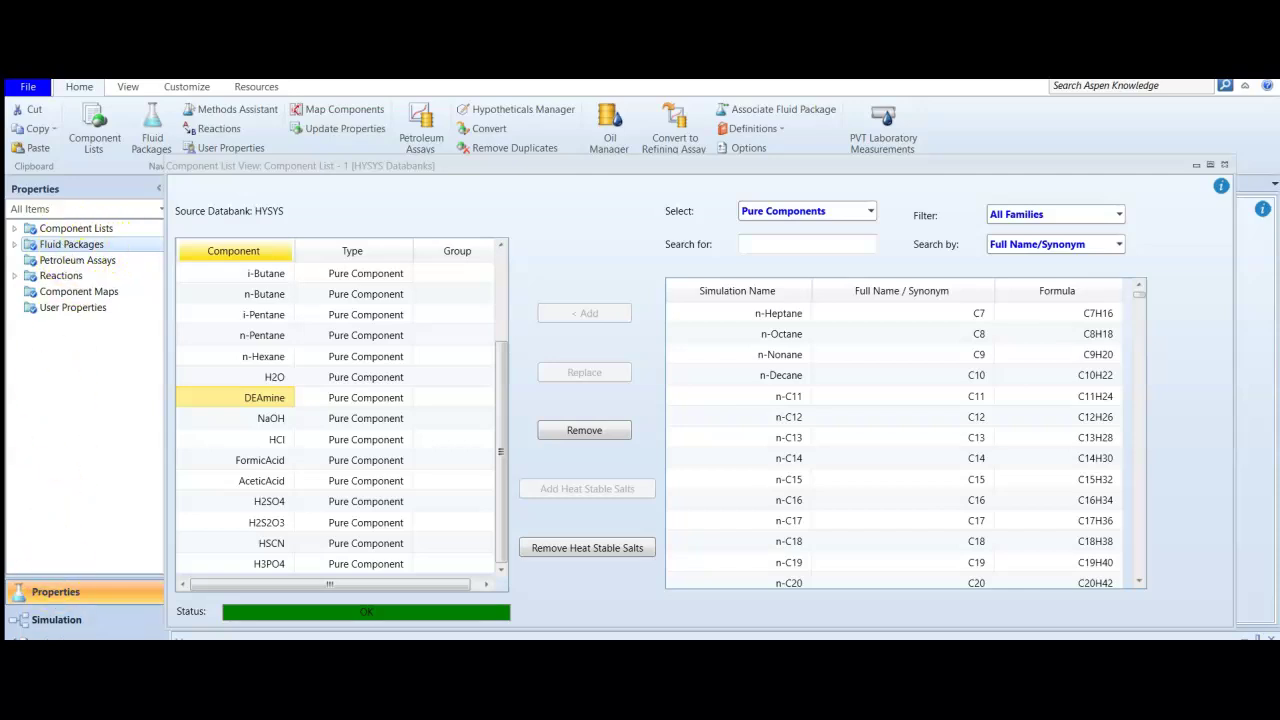
double_click(93, 246)
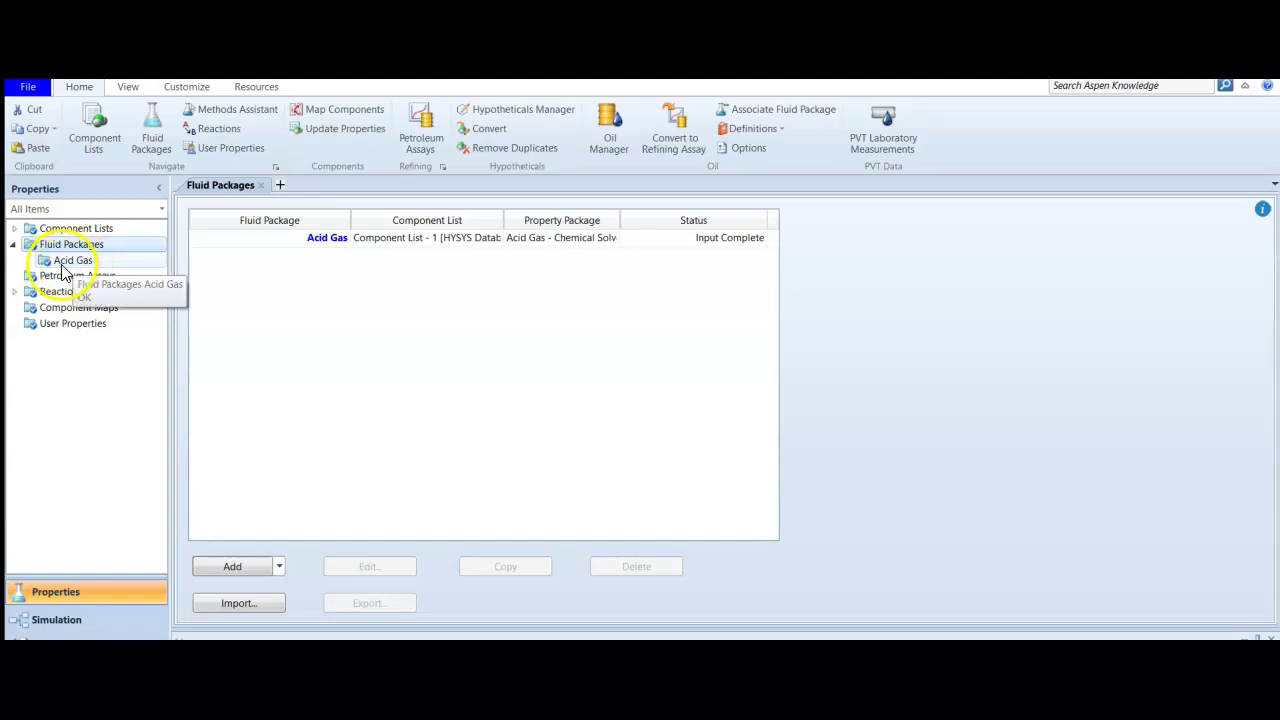
double_click(80, 261)
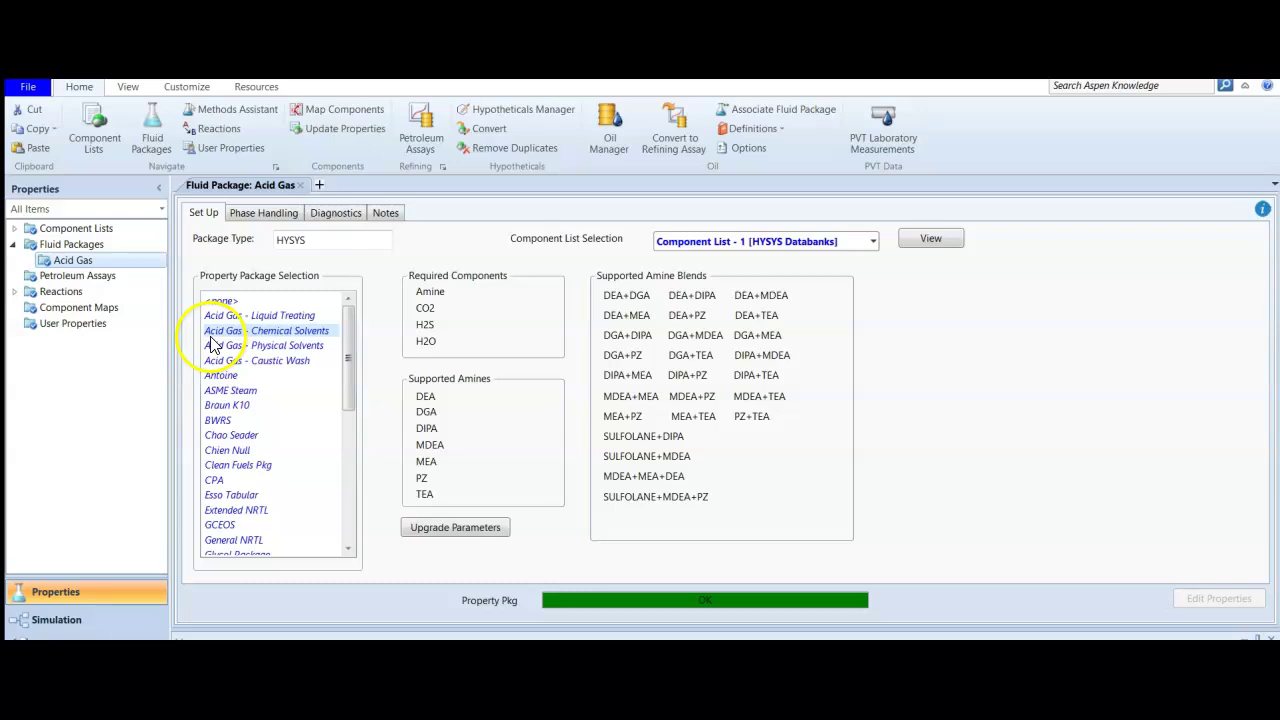
left_click(303, 334)
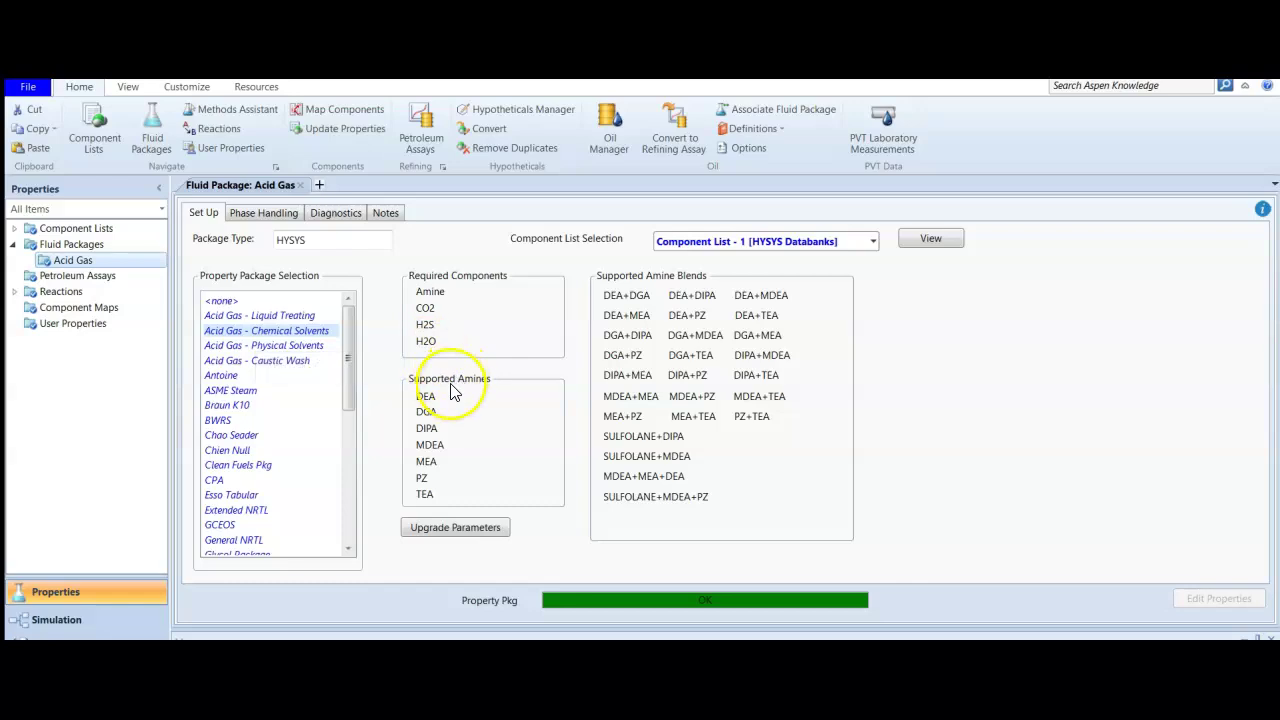
left_click(290, 316)
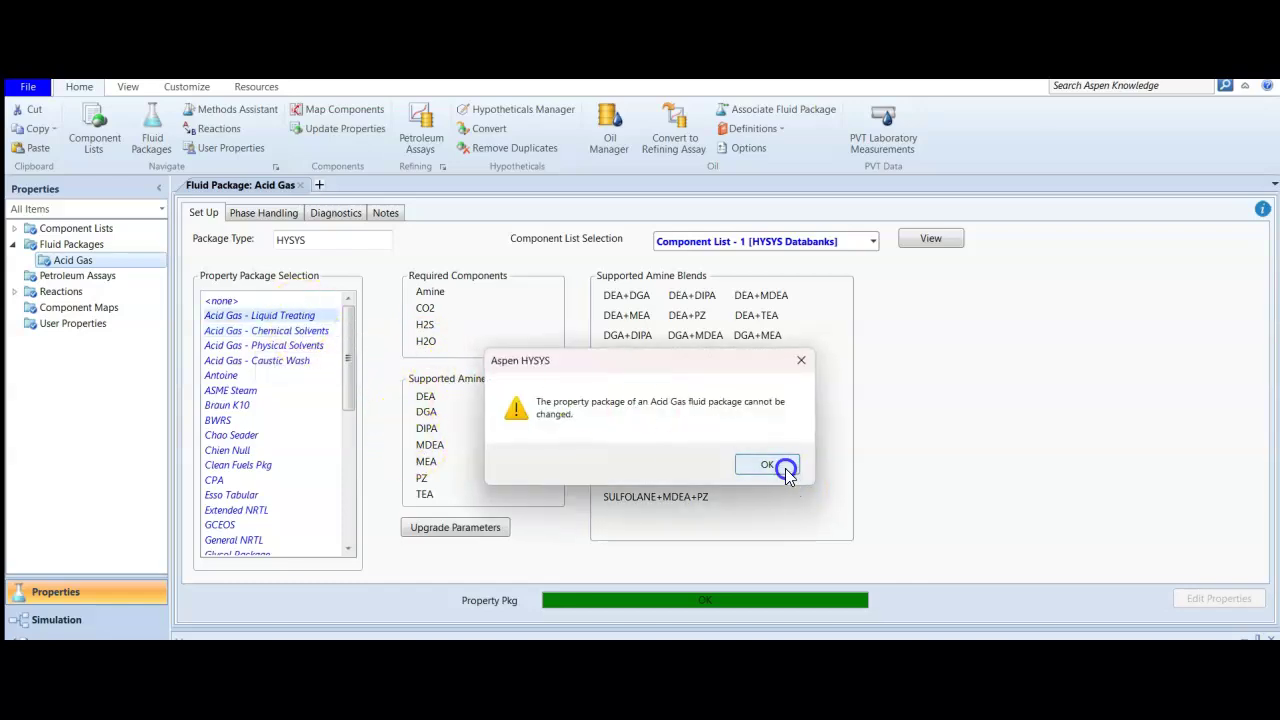
left_click(766, 465)
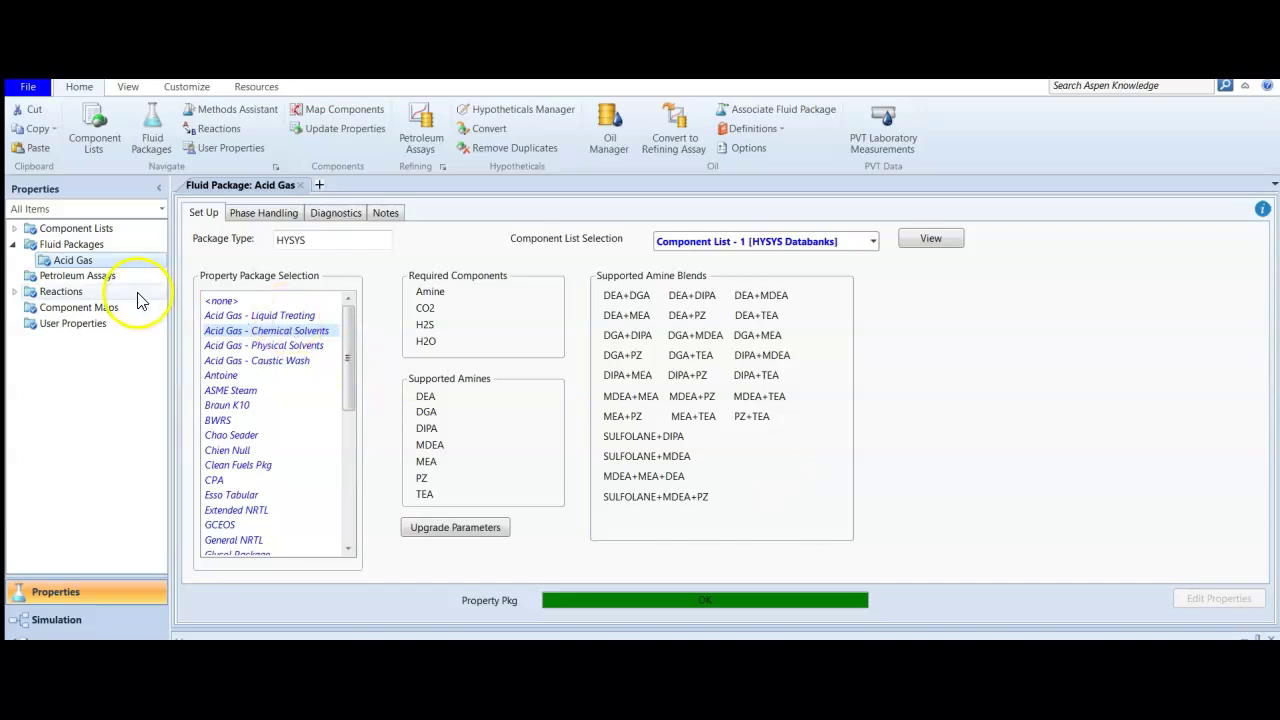
left_click(55, 246)
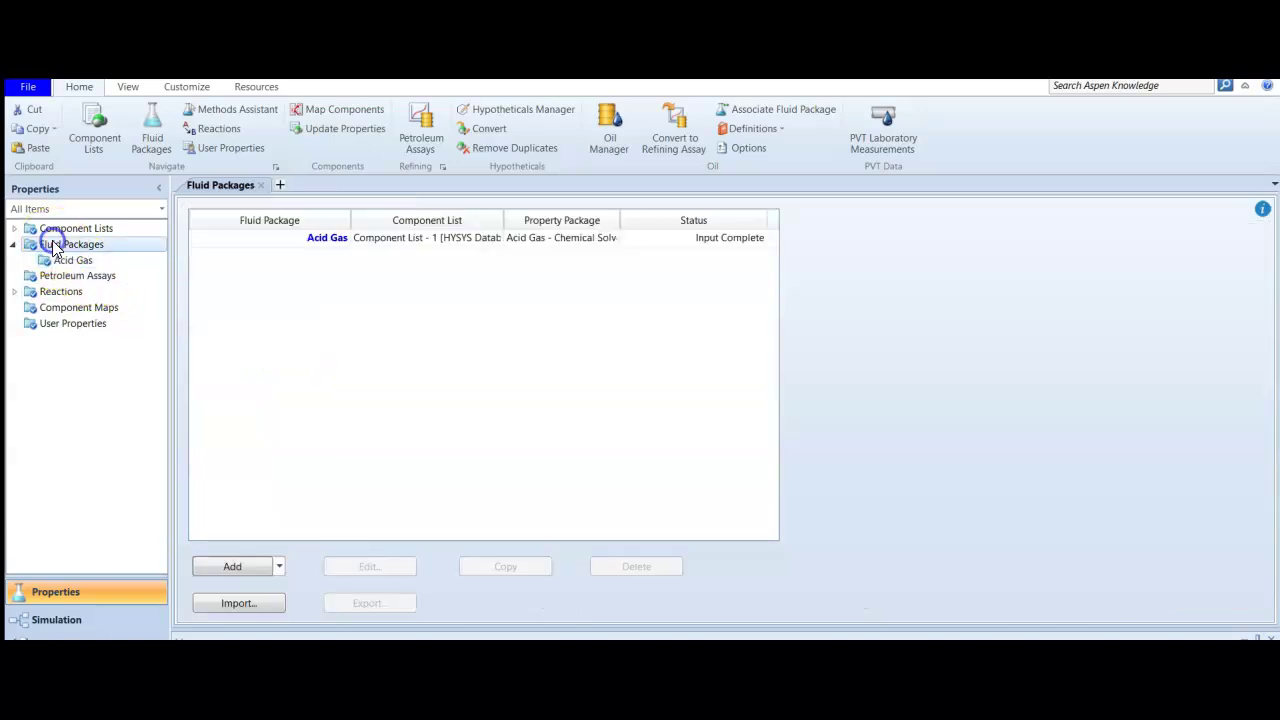
Add fluid package Basis-1, compare Acid Gas - Liquid Treating, and set it to Acid Gas - Chemical Solvents
left_click(247, 566)
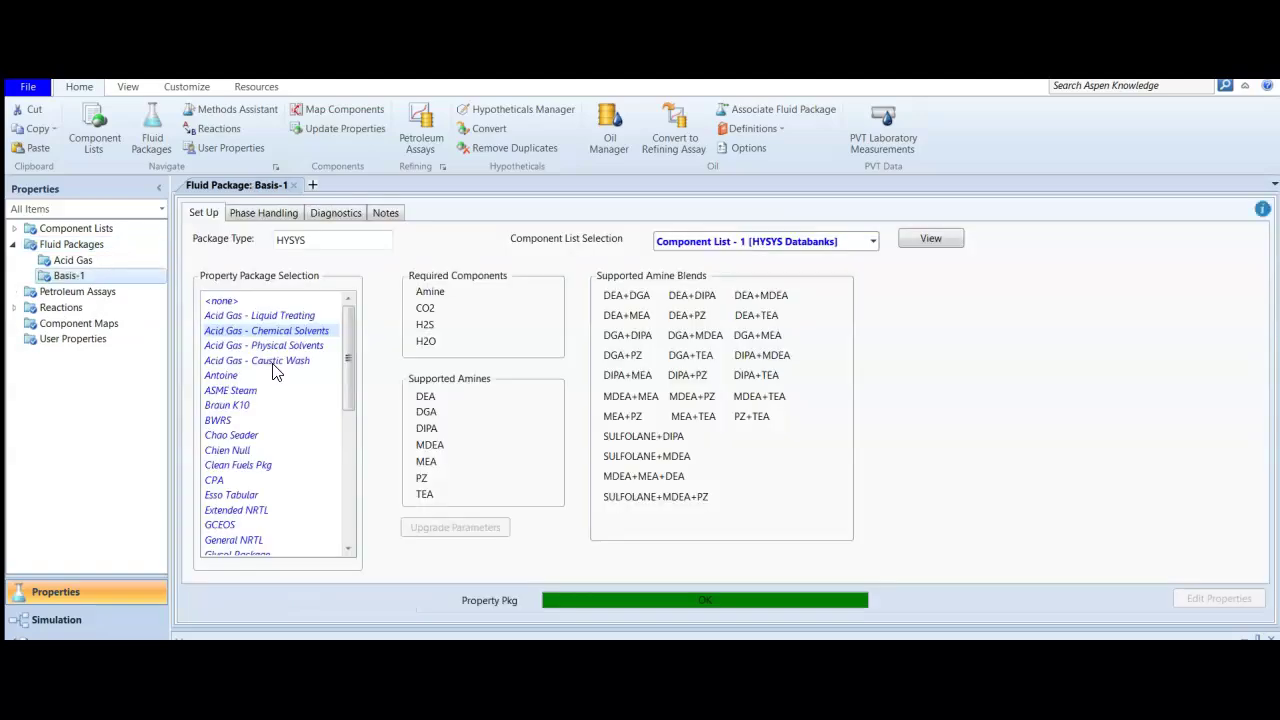
left_click(313, 316)
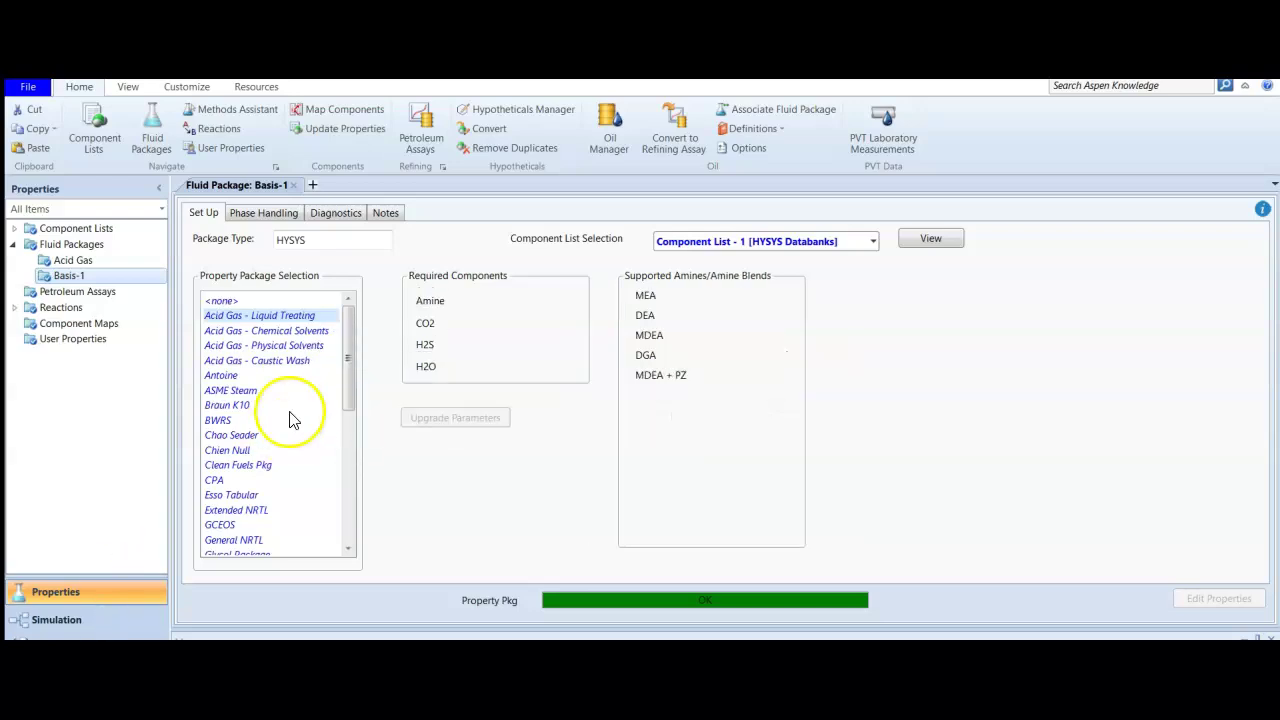
left_click(267, 316)
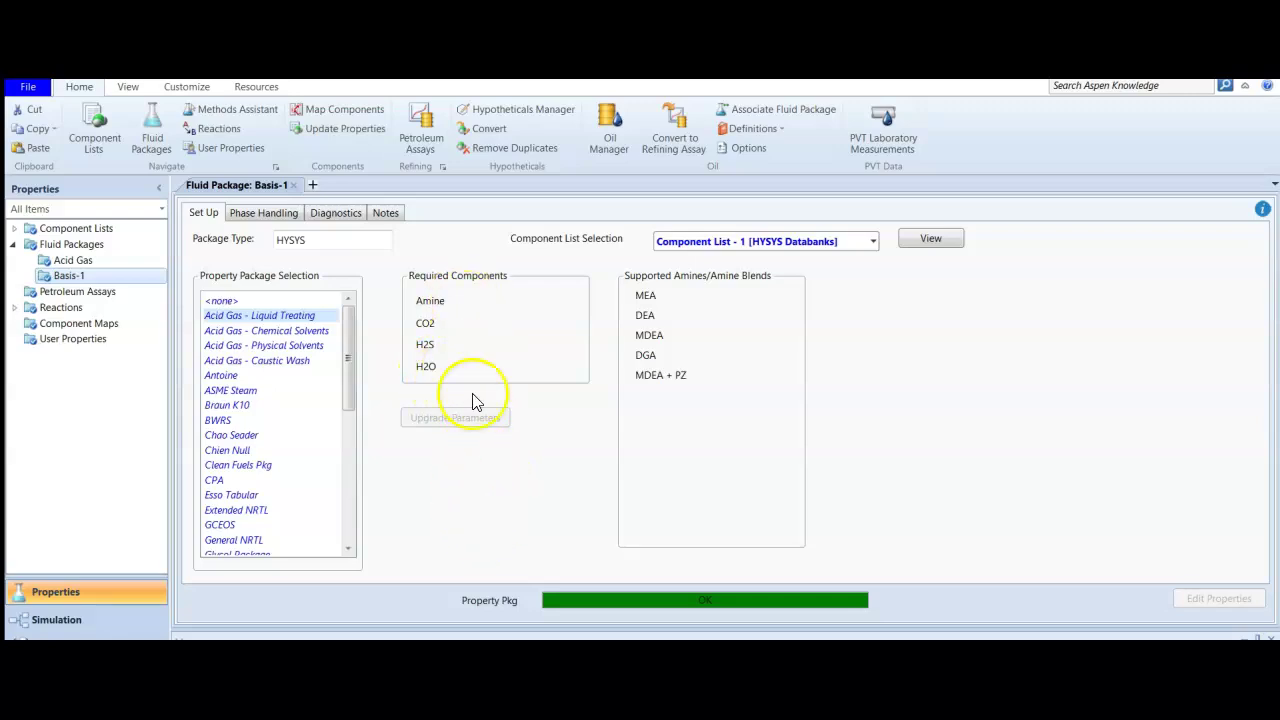
left_click(305, 331)
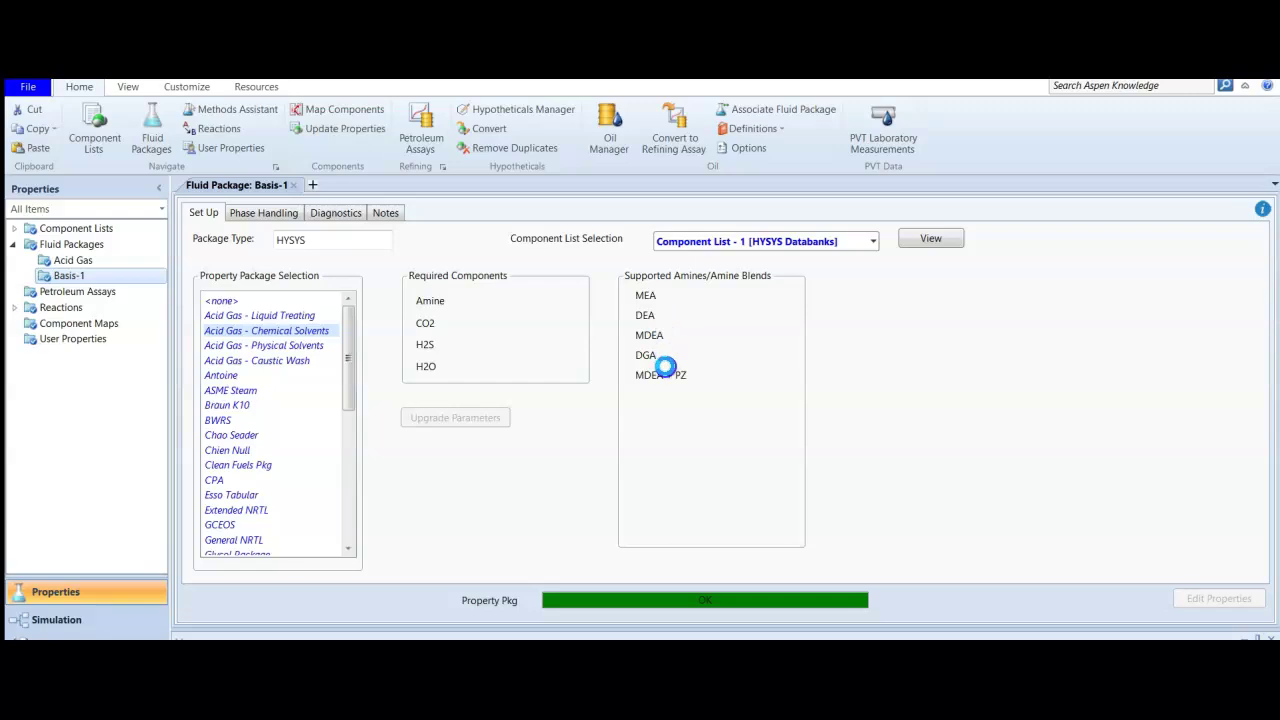
left_click(645, 316)
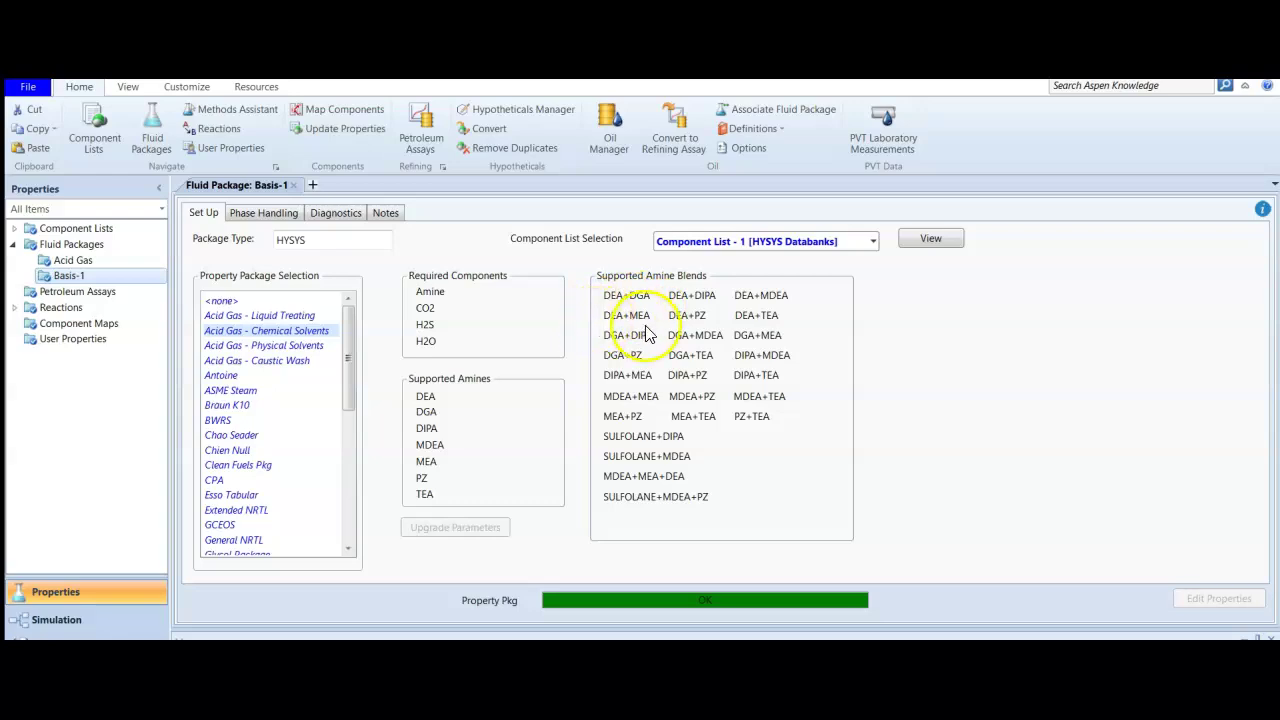
left_click(314, 347)
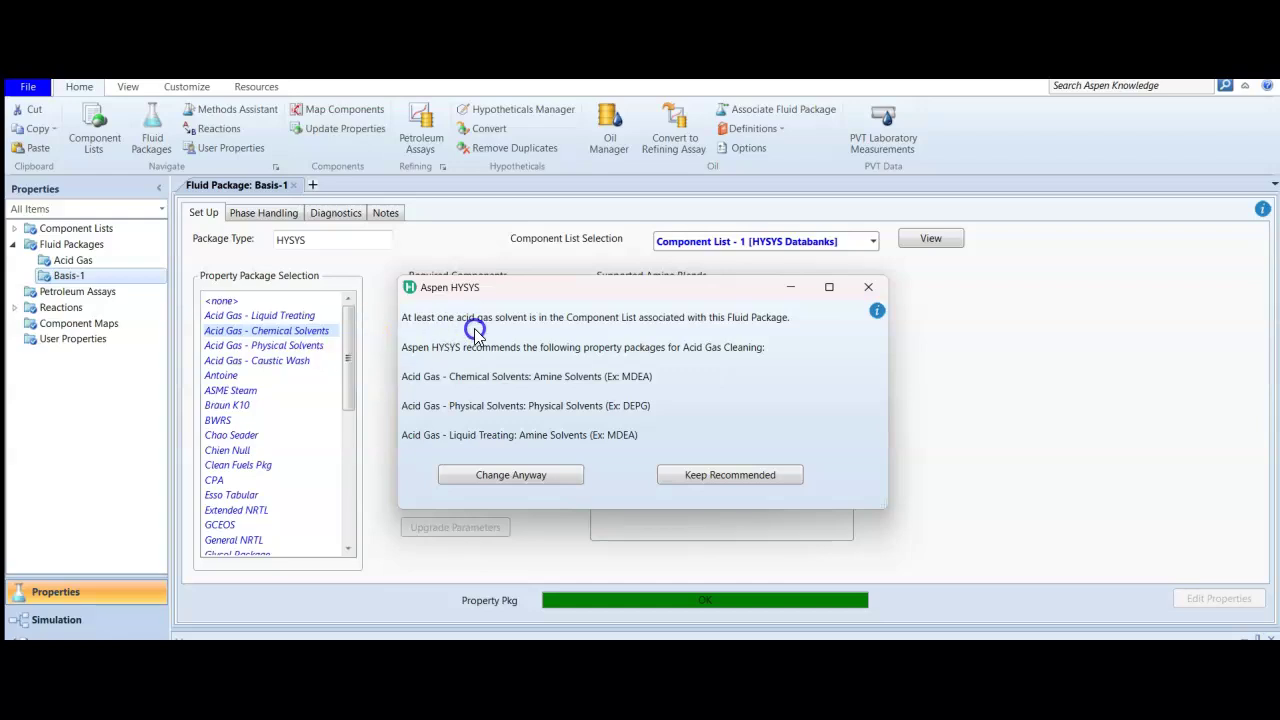
Close the property package recommendation prompt, keeping Basis-1 on Acid Gas - Chemical Solvents
left_click(565, 319)
left_click(868, 287)
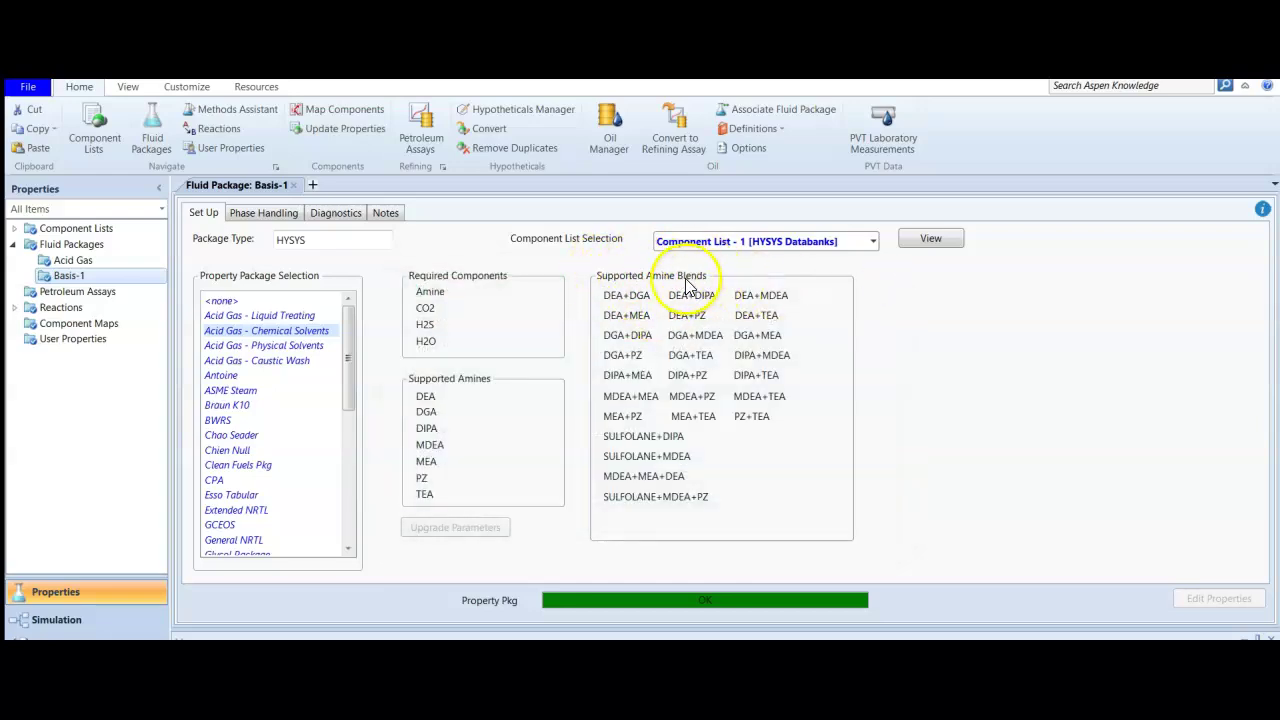
Delete the Basis-1 fluid package and open the remaining Acid Gas package
right_click(137, 281)
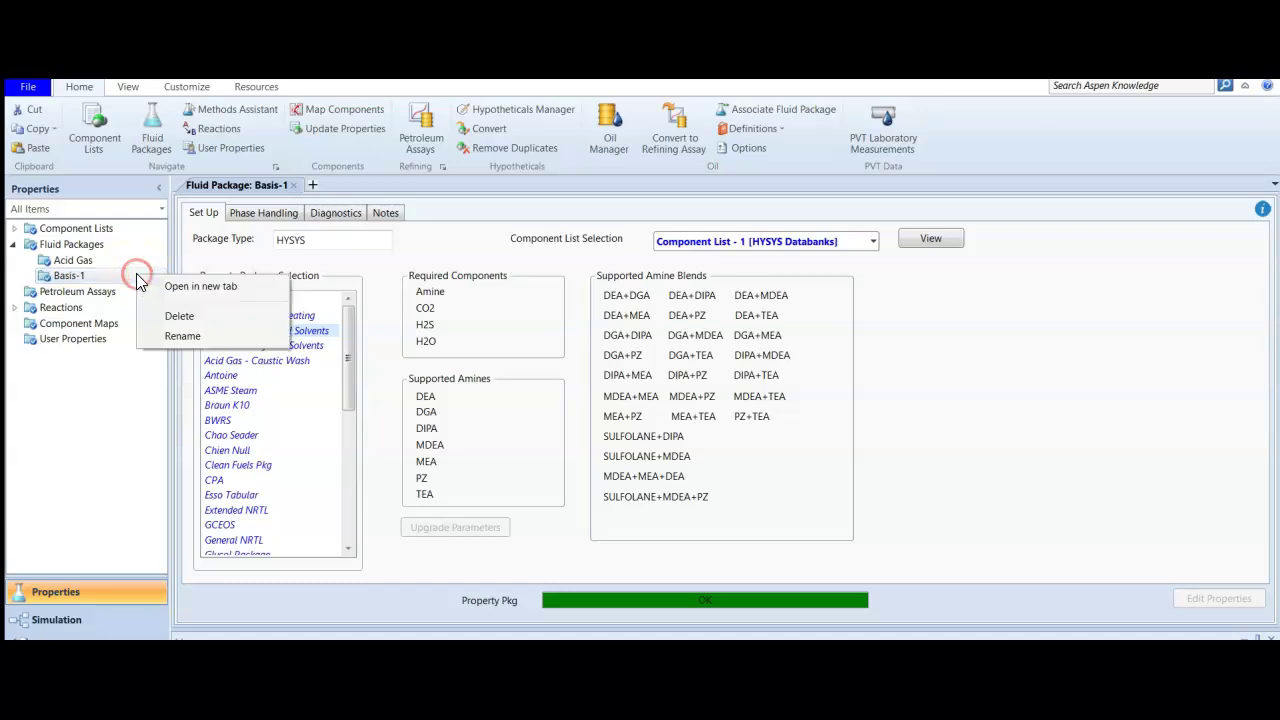
left_click(170, 324)
left_click(708, 490)
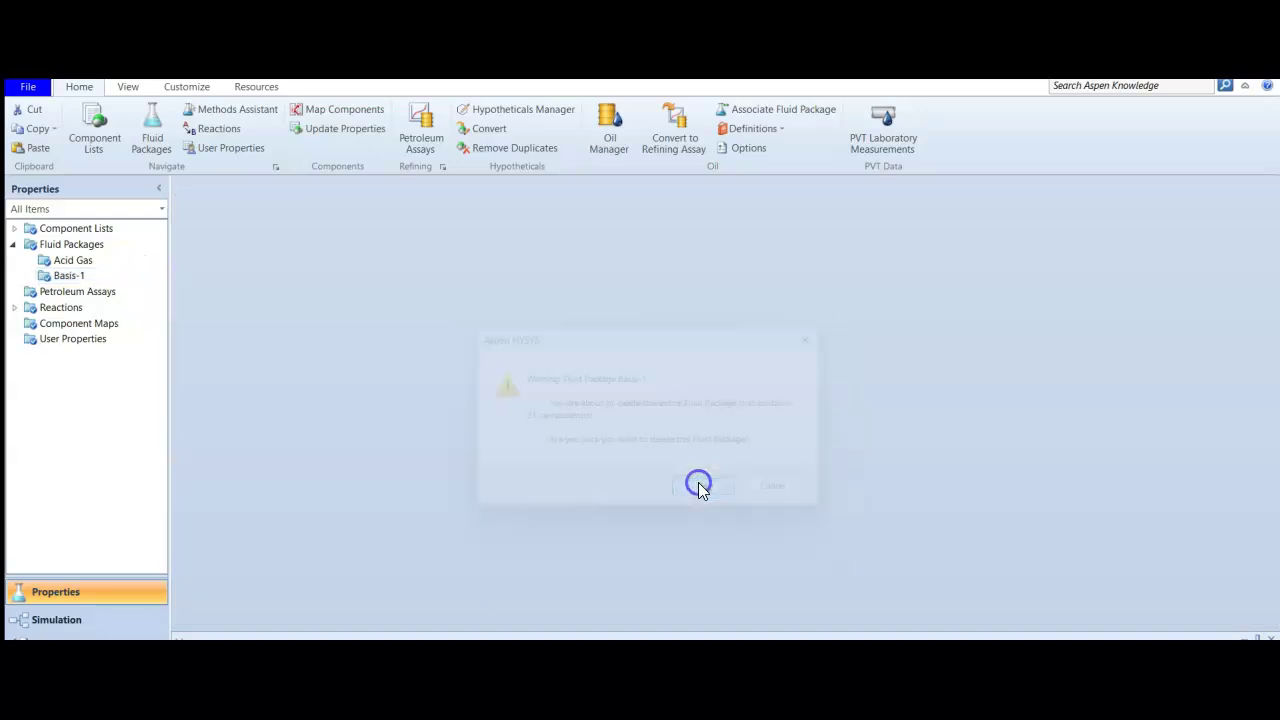
double_click(88, 261)
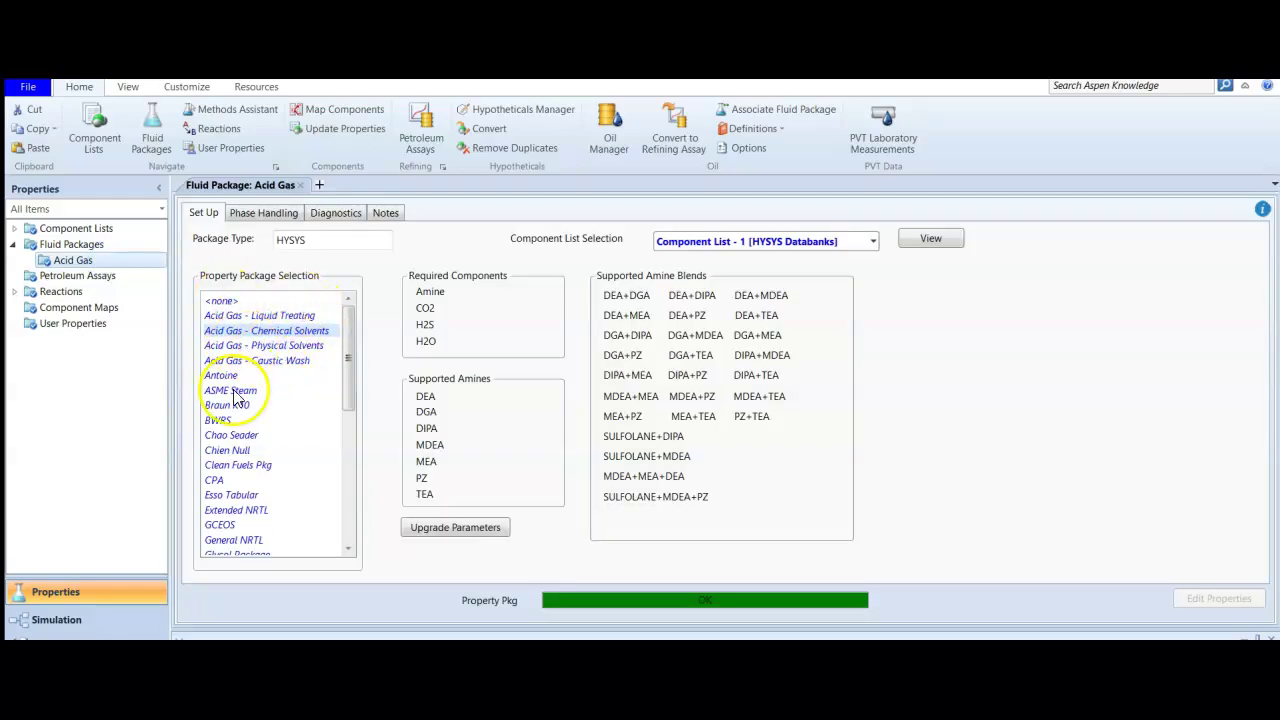
Return to the Simulation flowsheet and select the Sour Gas feed stream
left_click(105, 619)
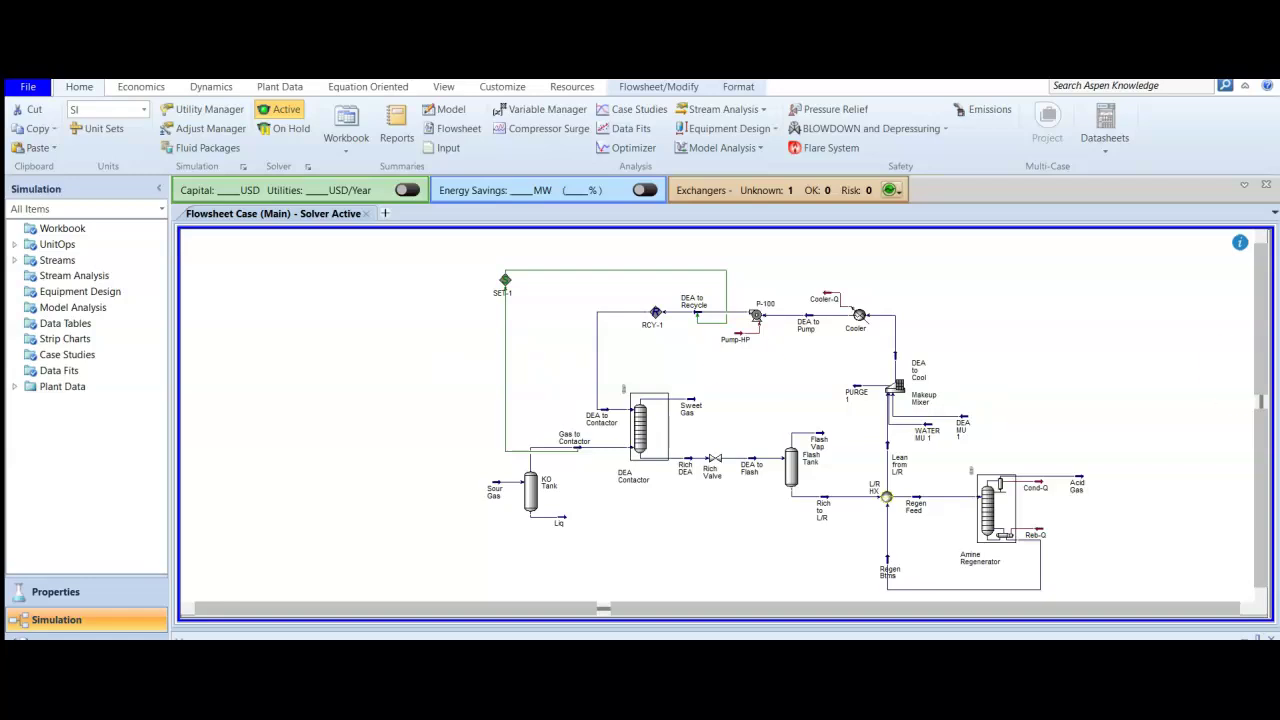
left_click(493, 490)
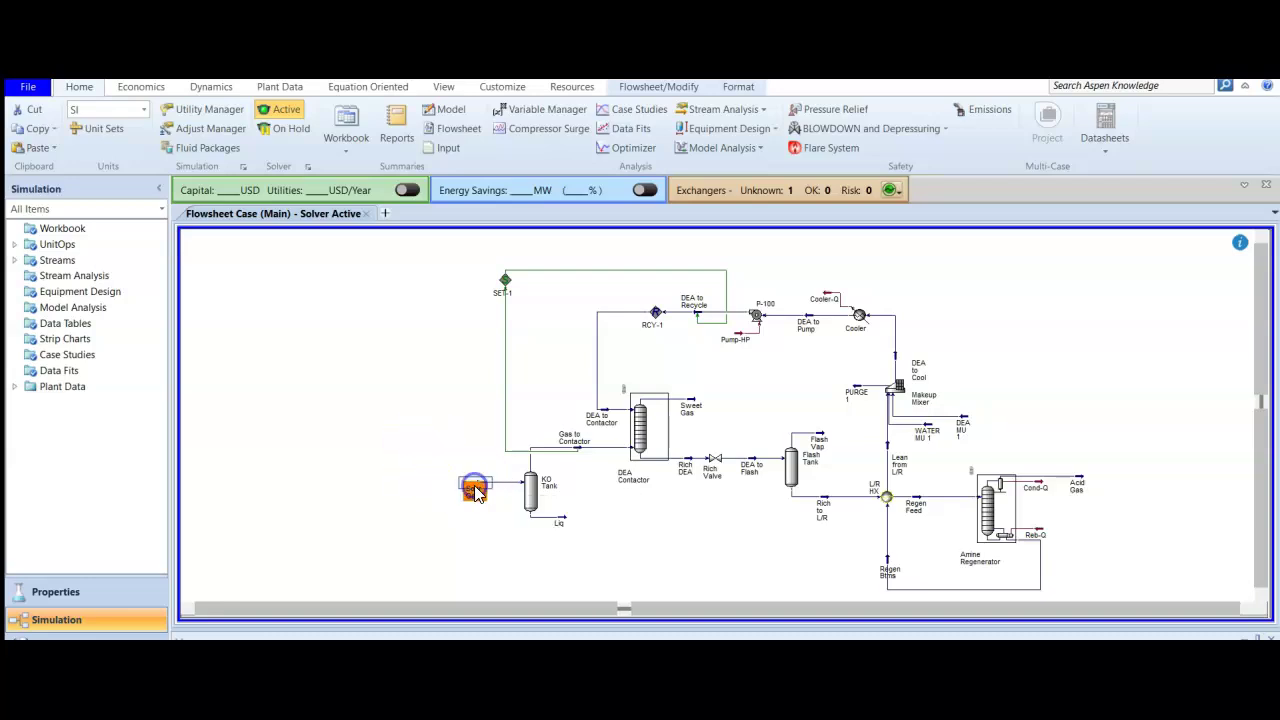
double_click(476, 490)
left_click_drag(392, 190, 628, 205)
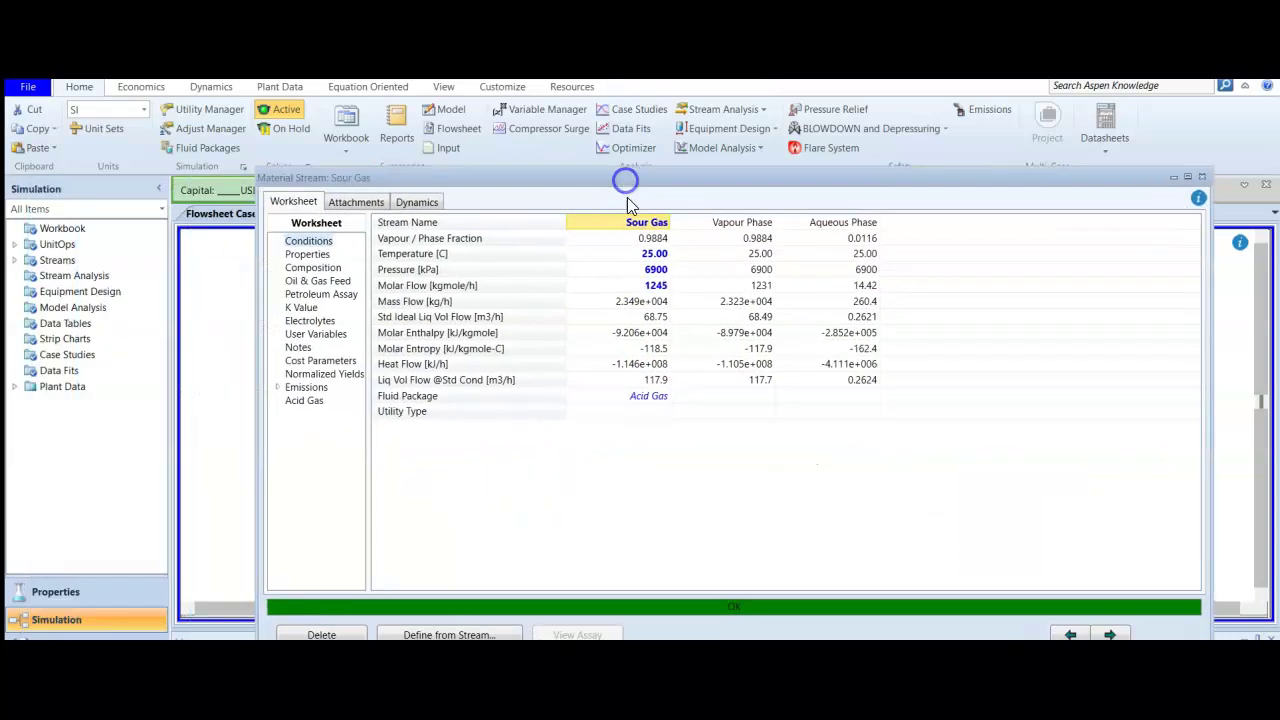
left_click(320, 268)
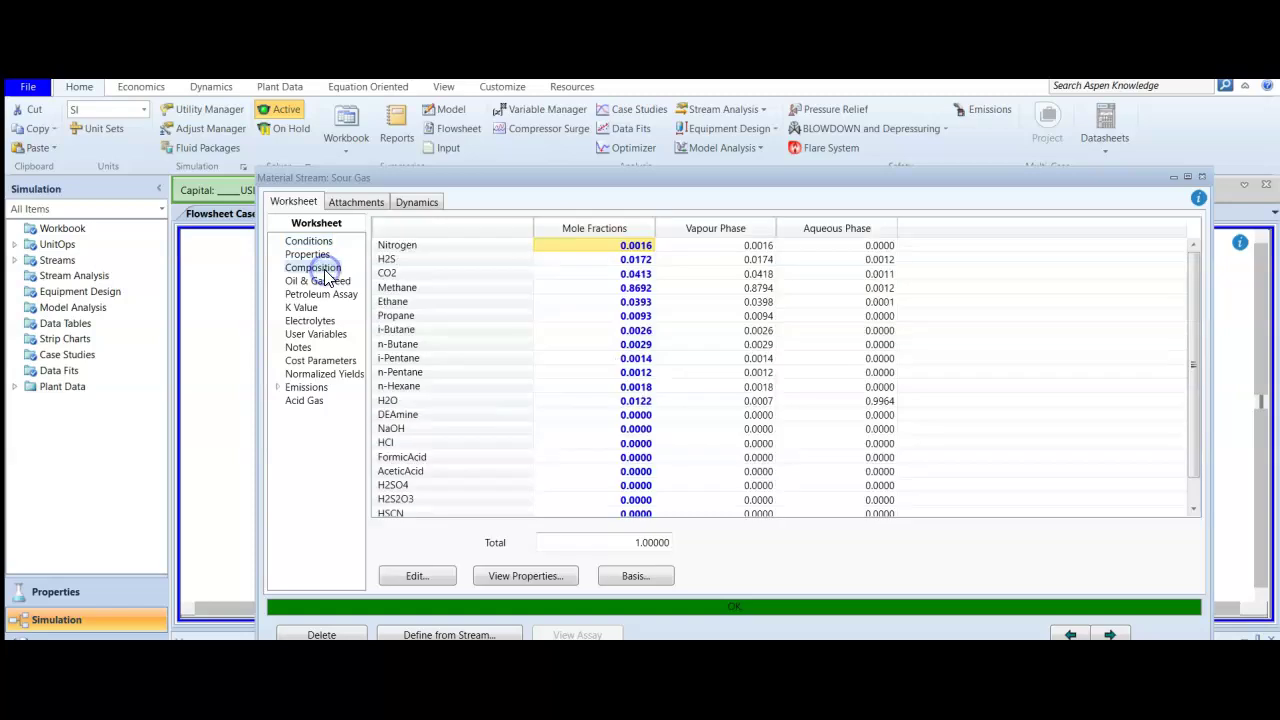
left_click(619, 260)
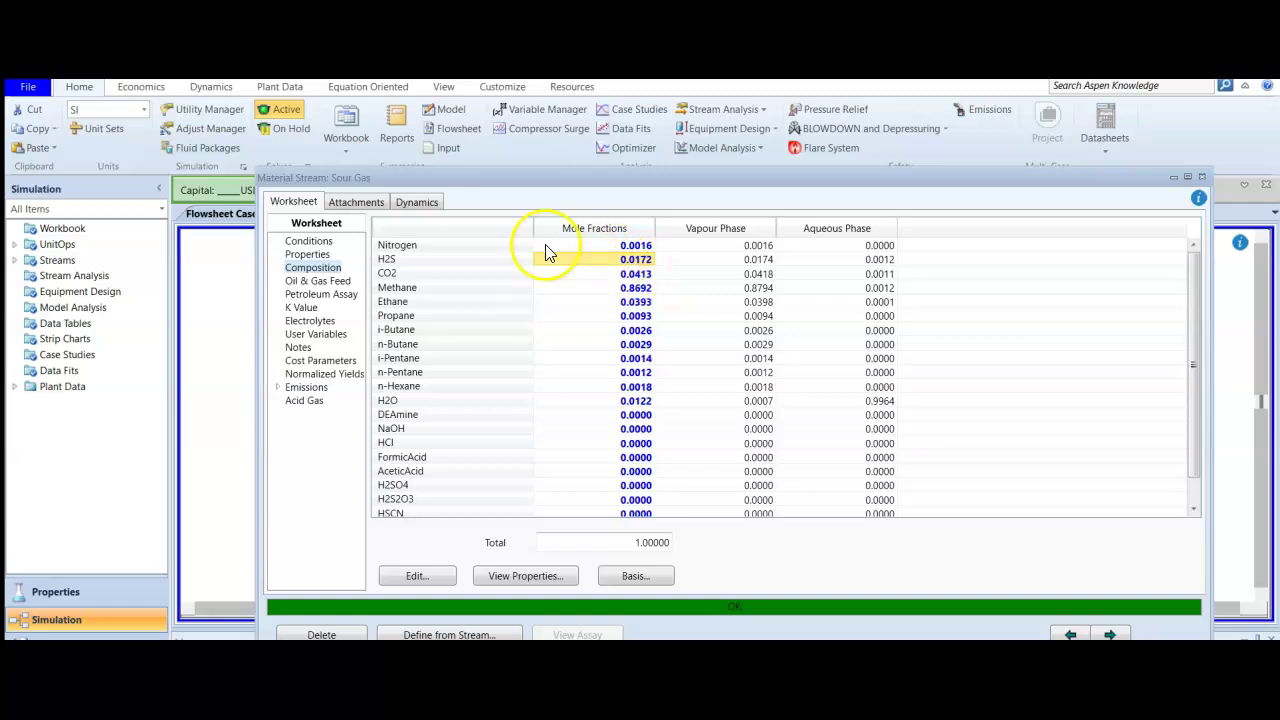
left_click(587, 277)
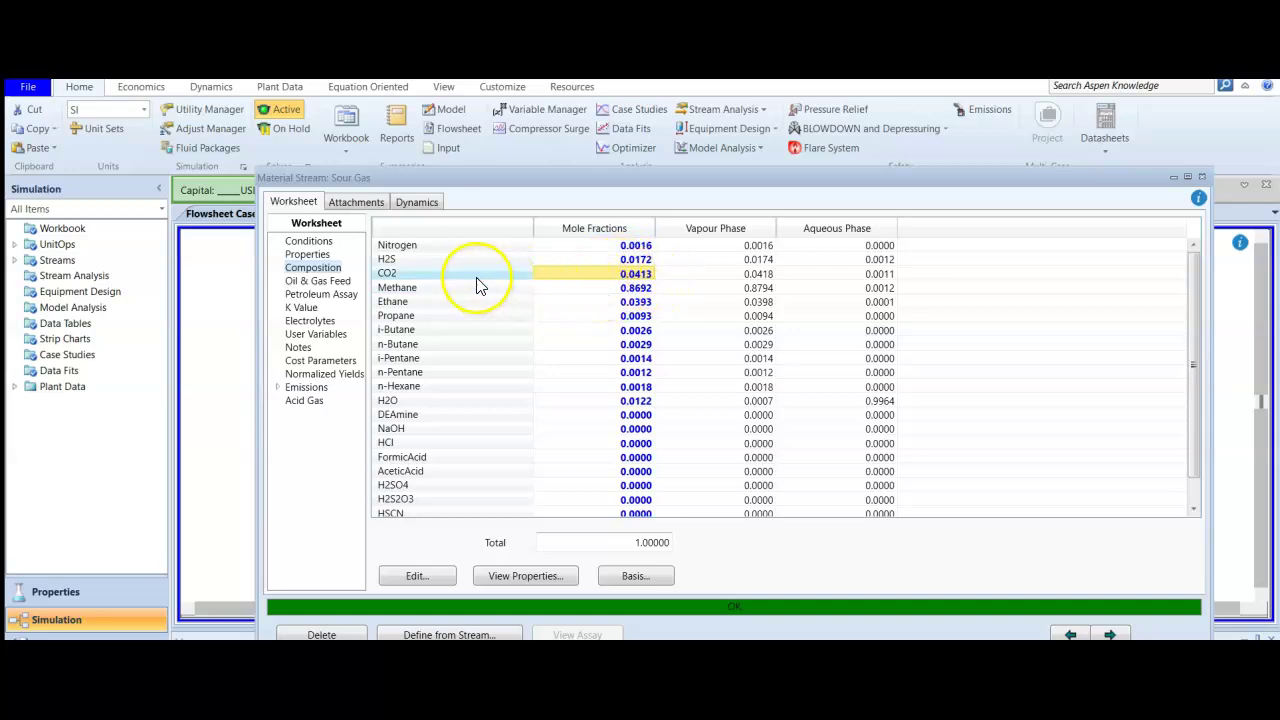
left_click(630, 260)
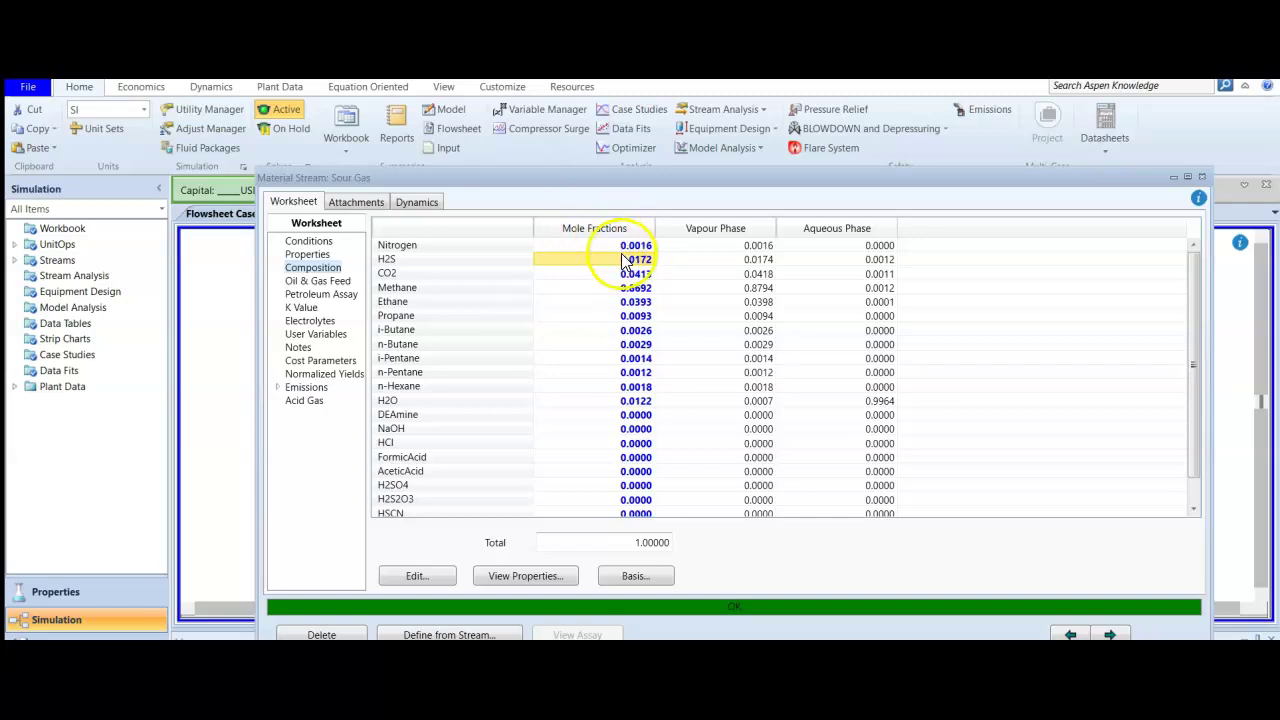
left_click(1204, 183)
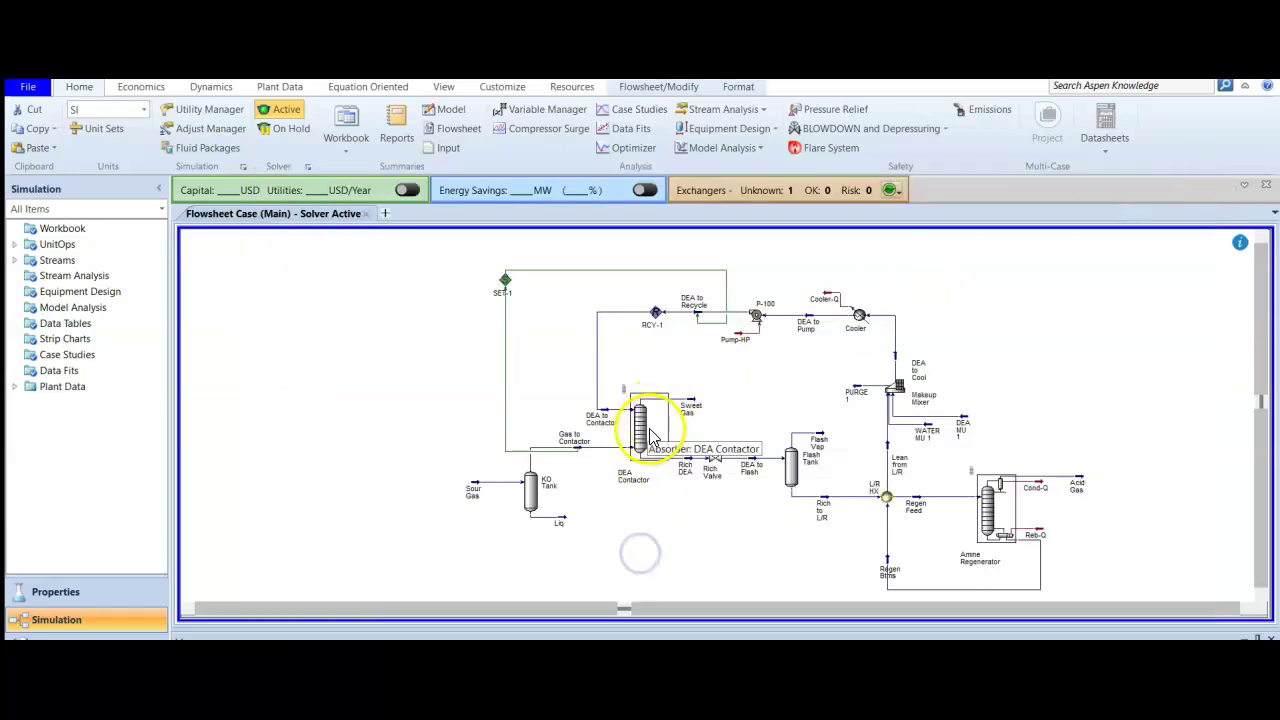
Open the DEA Contactor column window and move it into view
left_click(640, 430)
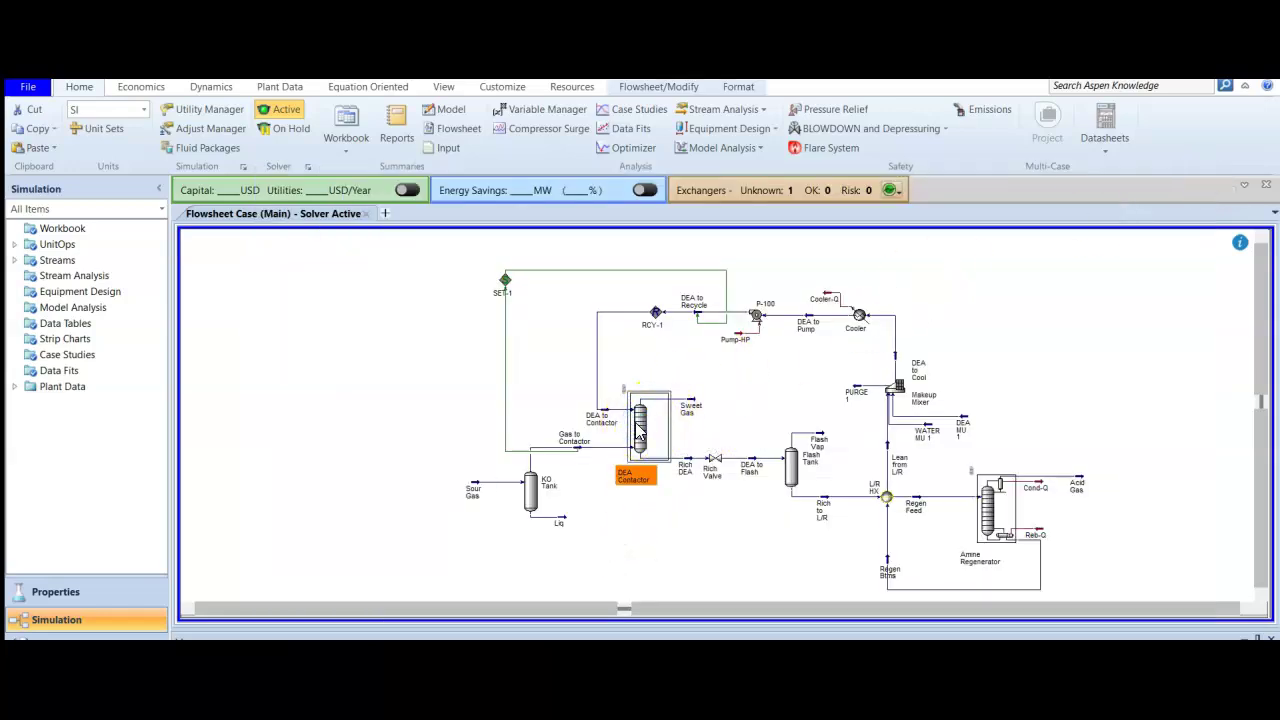
left_click_drag(1123, 200, 484, 163)
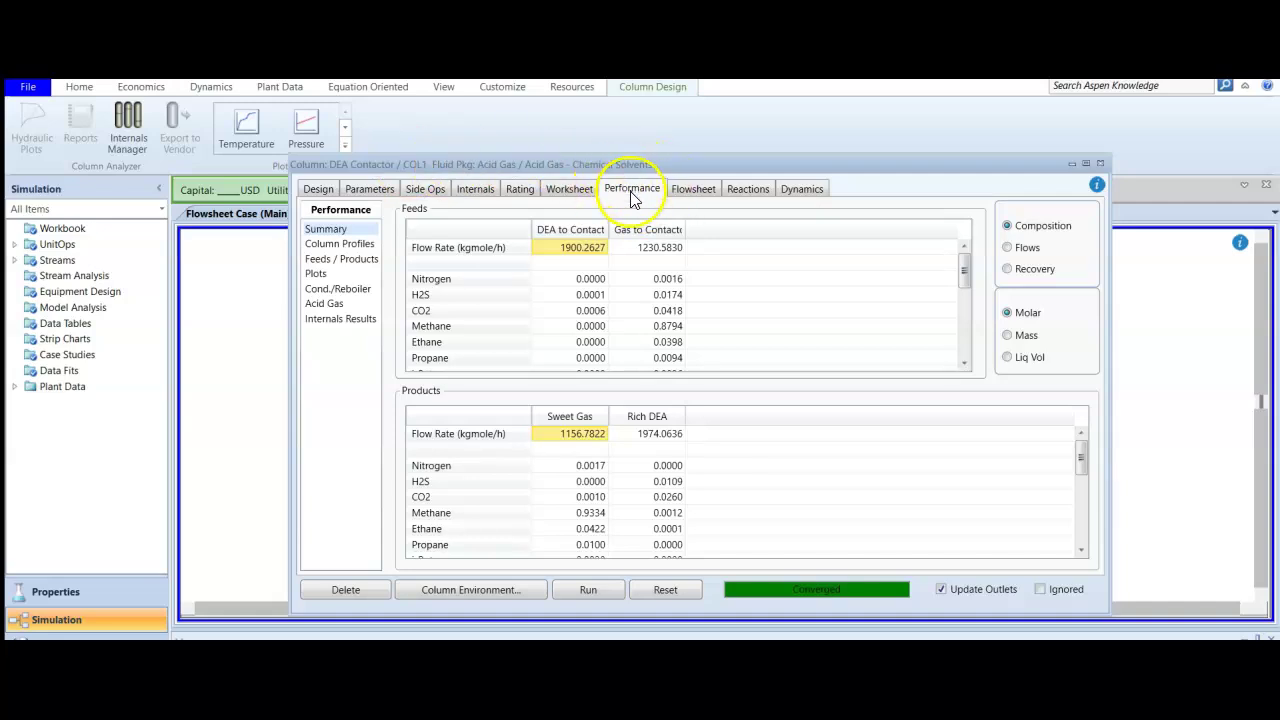
Show the DEA Contactor's Acid Gas results and select the sweet gas H2S row (0.4268 ppm)
left_click(330, 303)
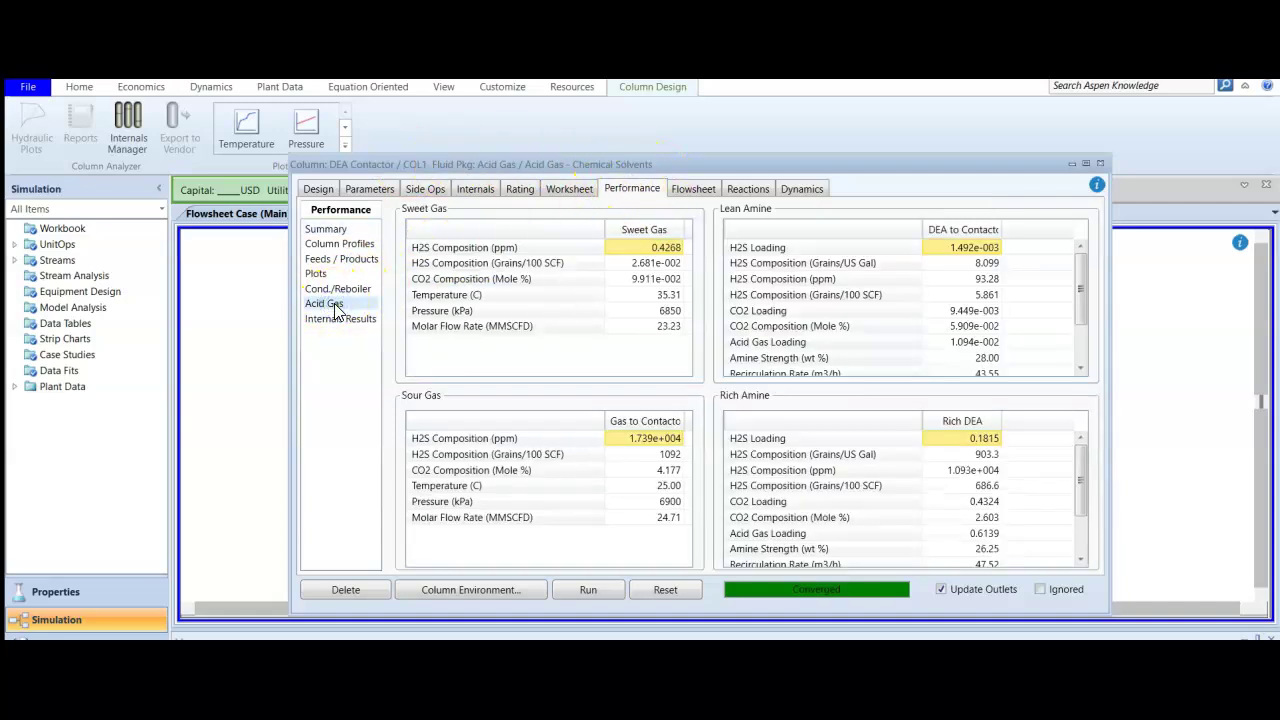
left_click(470, 248)
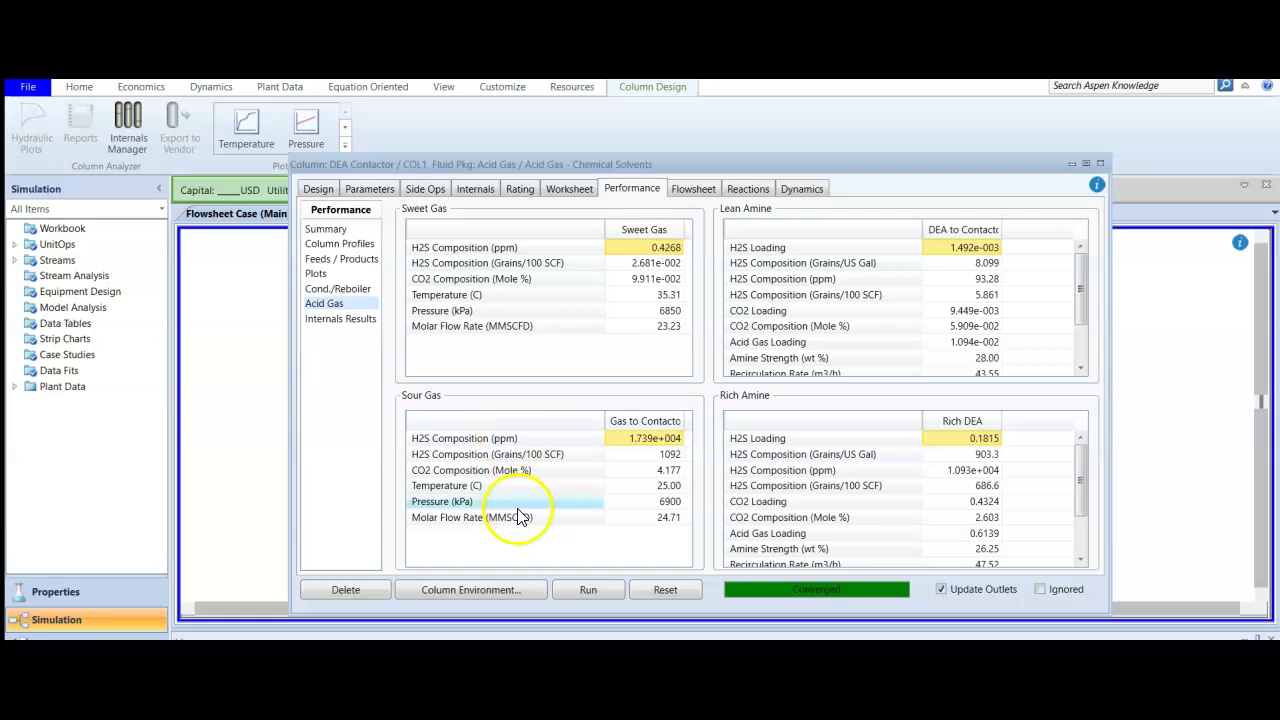
left_click(526, 247)
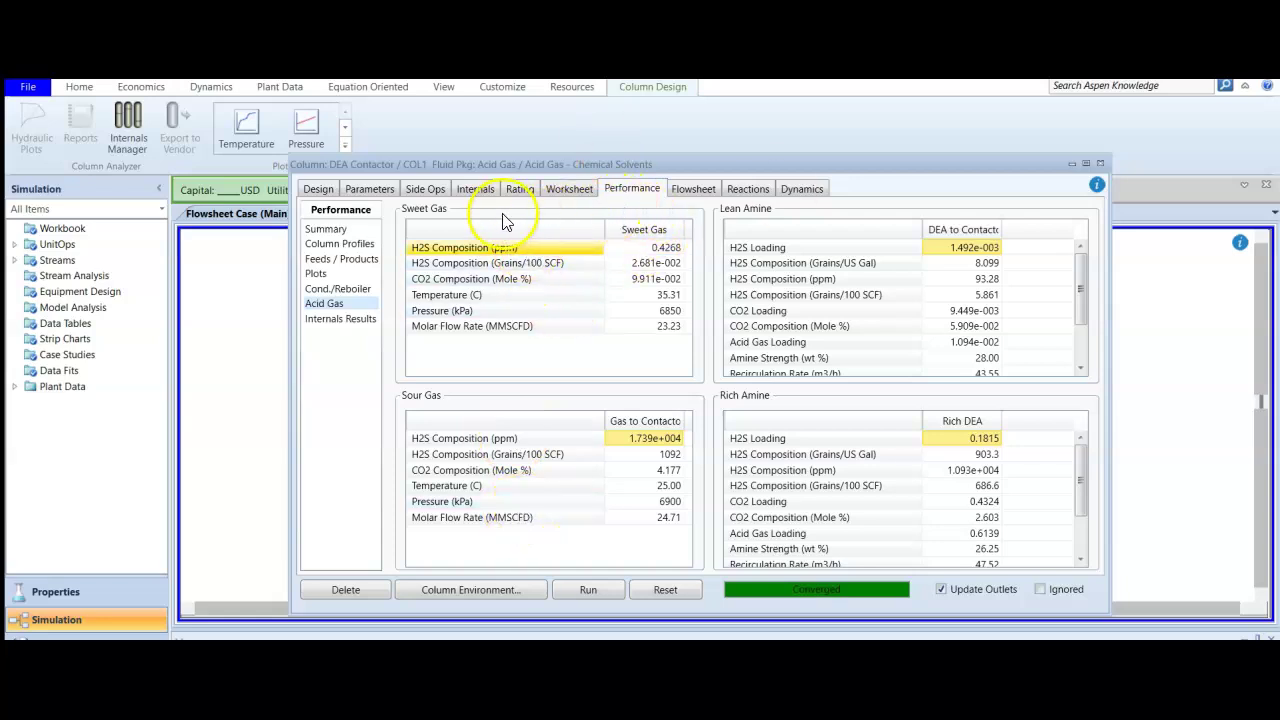